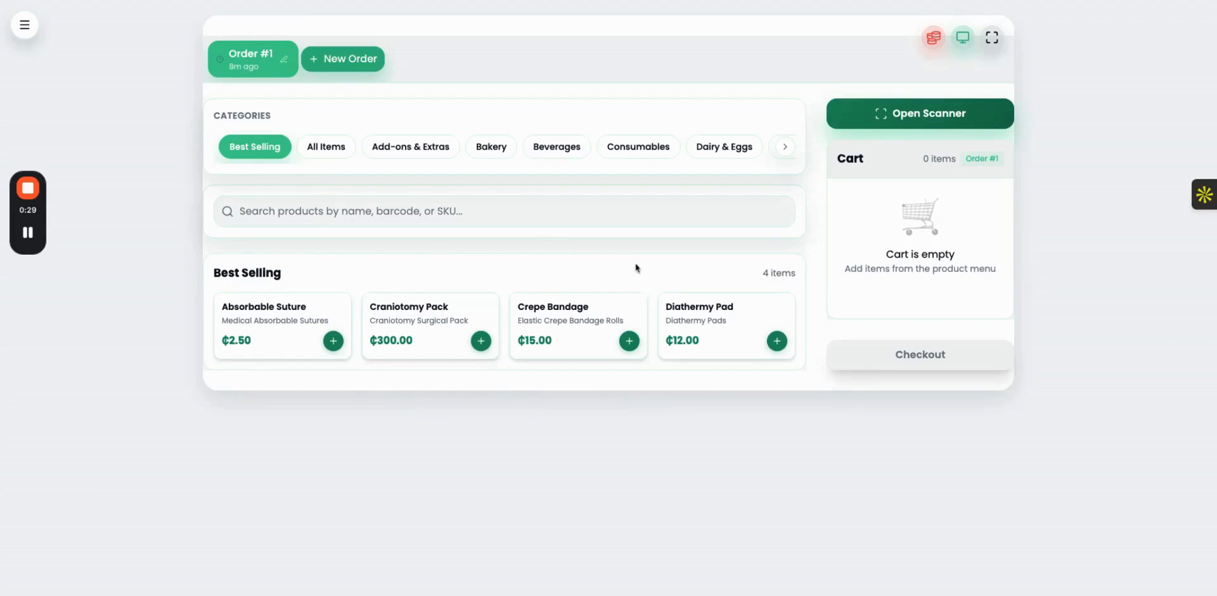
# Open the Storekeeper Menu to examine its shift, account and page entries, and close it
pyautogui.click(25, 25)
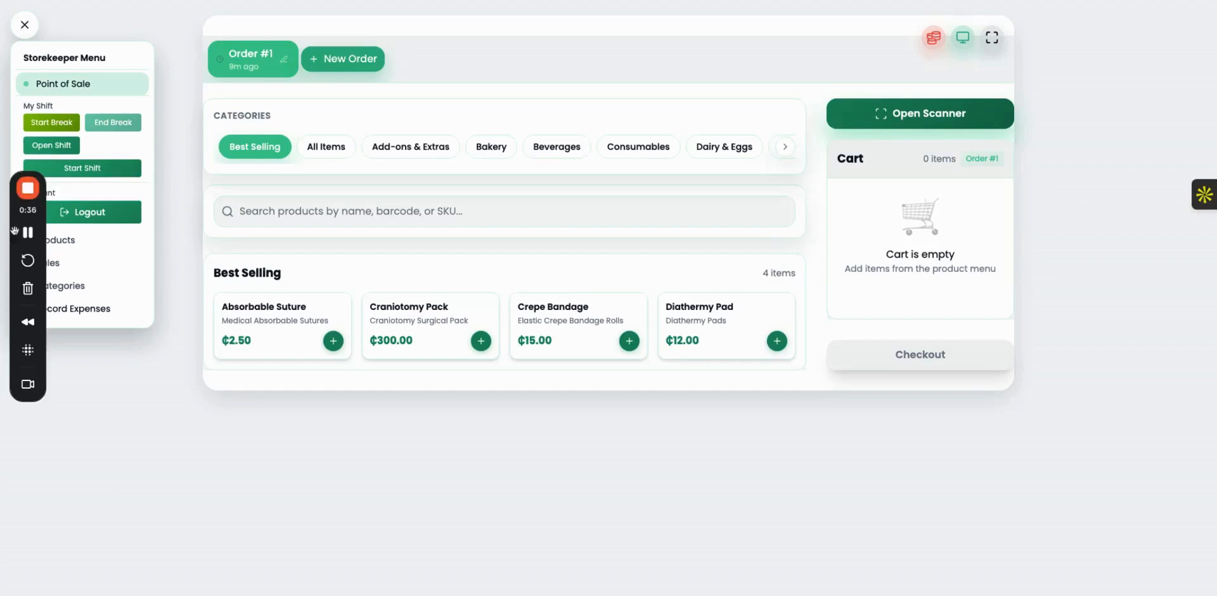
pyautogui.moveTo(34, 303); pyautogui.dragTo(1101, 505)
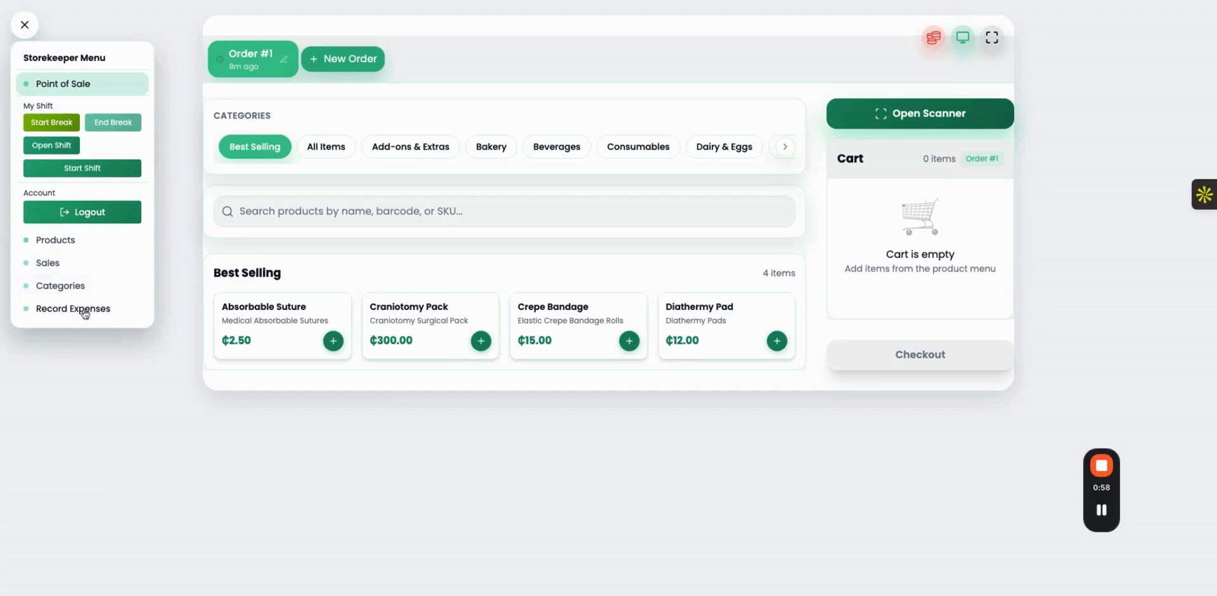
pyautogui.click(533, 73)
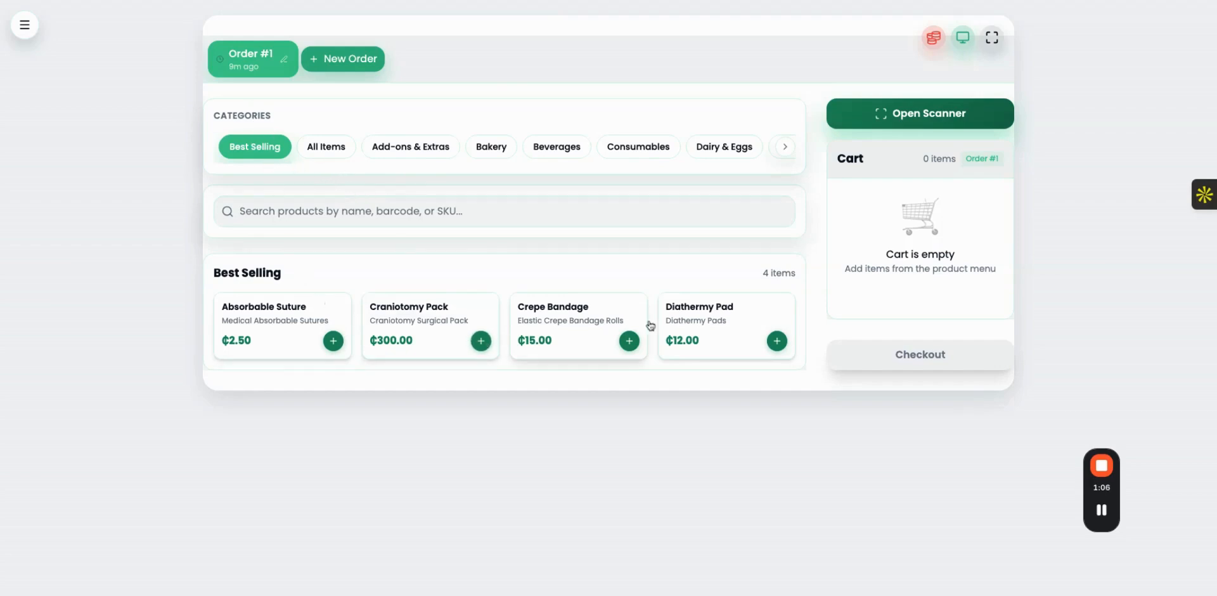
# Browse the product categories, including All Items, Energy Drinks and Fresh Produce, and return to the Consumables products
pyautogui.click(327, 146)
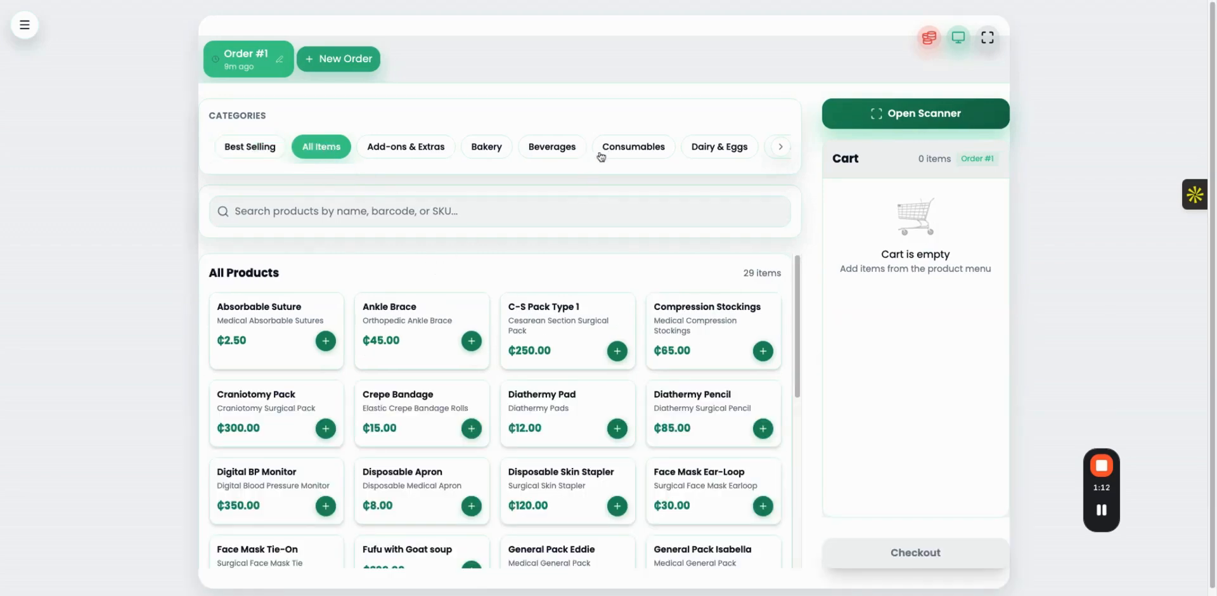
pyautogui.click(780, 148)
pyautogui.click(780, 148)
pyautogui.click(388, 148)
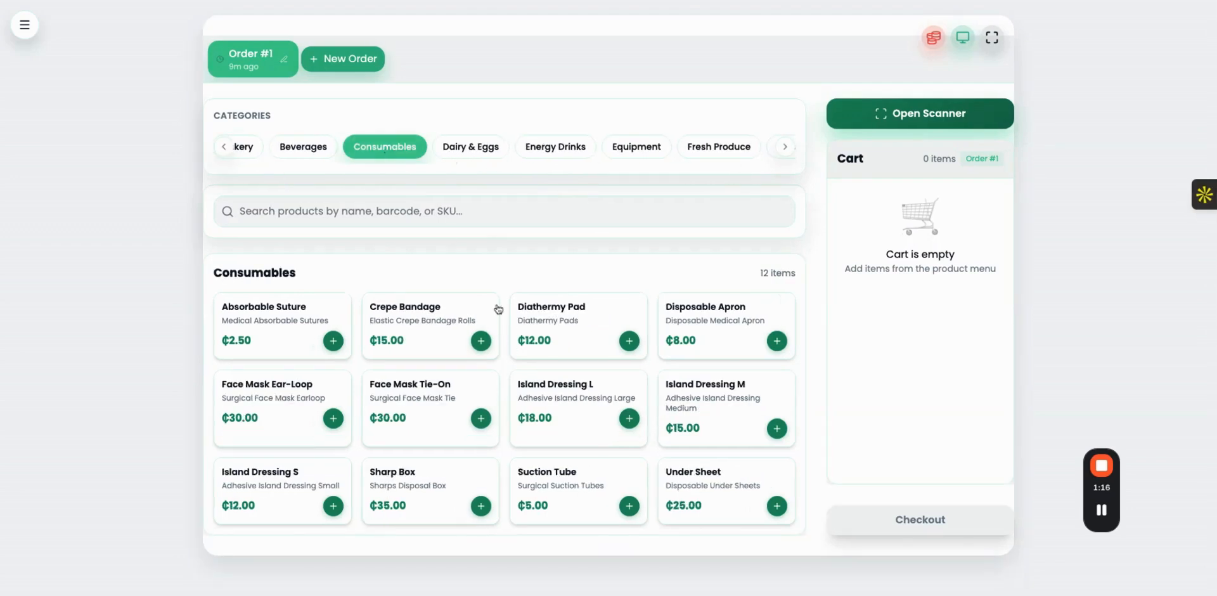
pyautogui.click(560, 146)
pyautogui.click(718, 148)
pyautogui.click(385, 146)
# Add three units of Absorbable Suture to the cart of Order #1
pyautogui.click(268, 319)
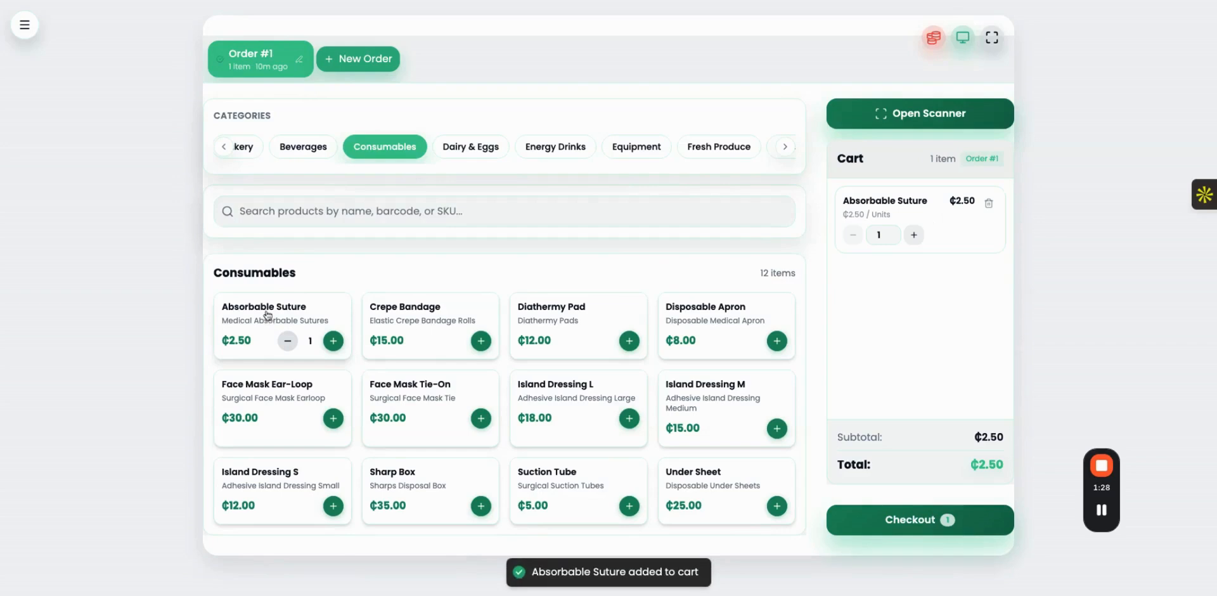
pyautogui.click(253, 319)
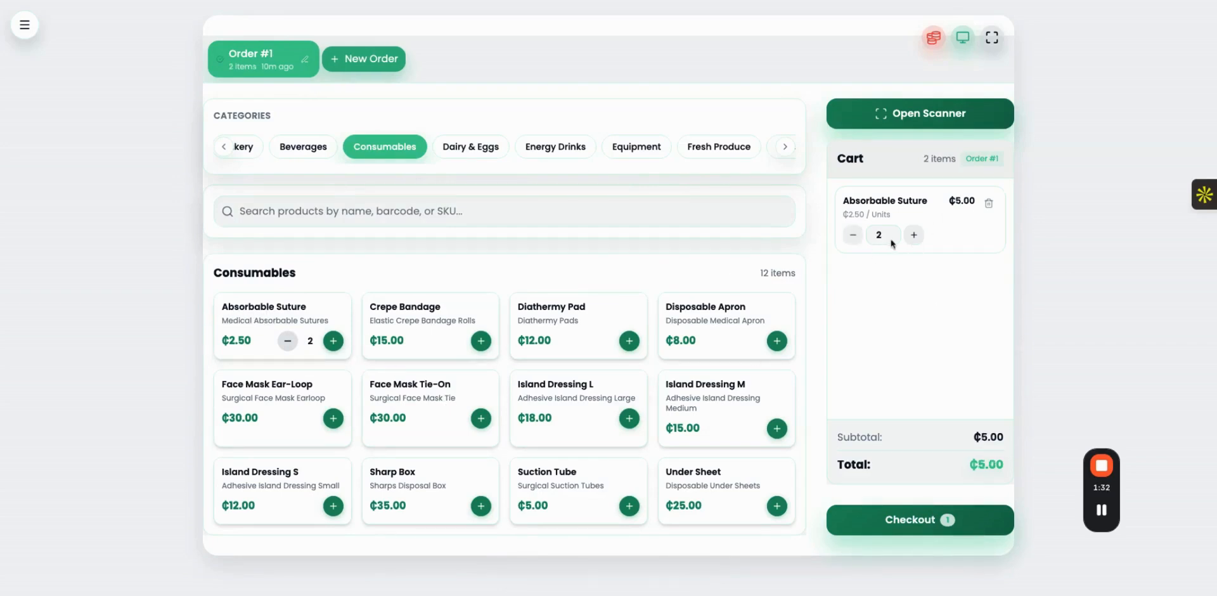
pyautogui.click(255, 311)
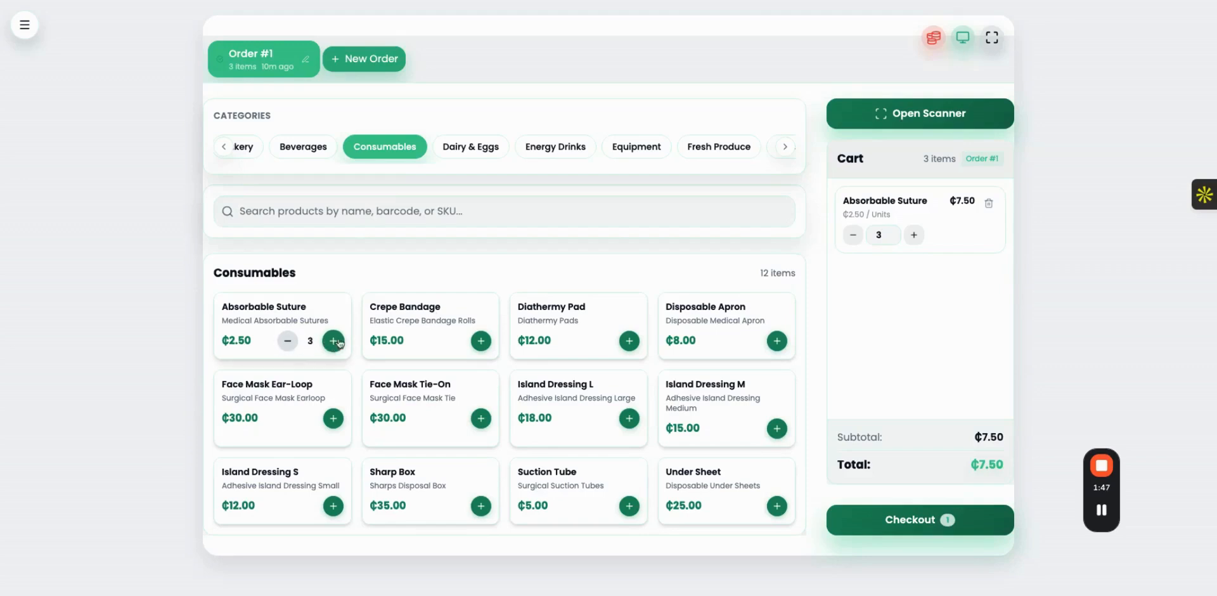
# Lower the Absorbable Suture quantity to 1, and raise it one unit at a time to 6
pyautogui.click(288, 342)
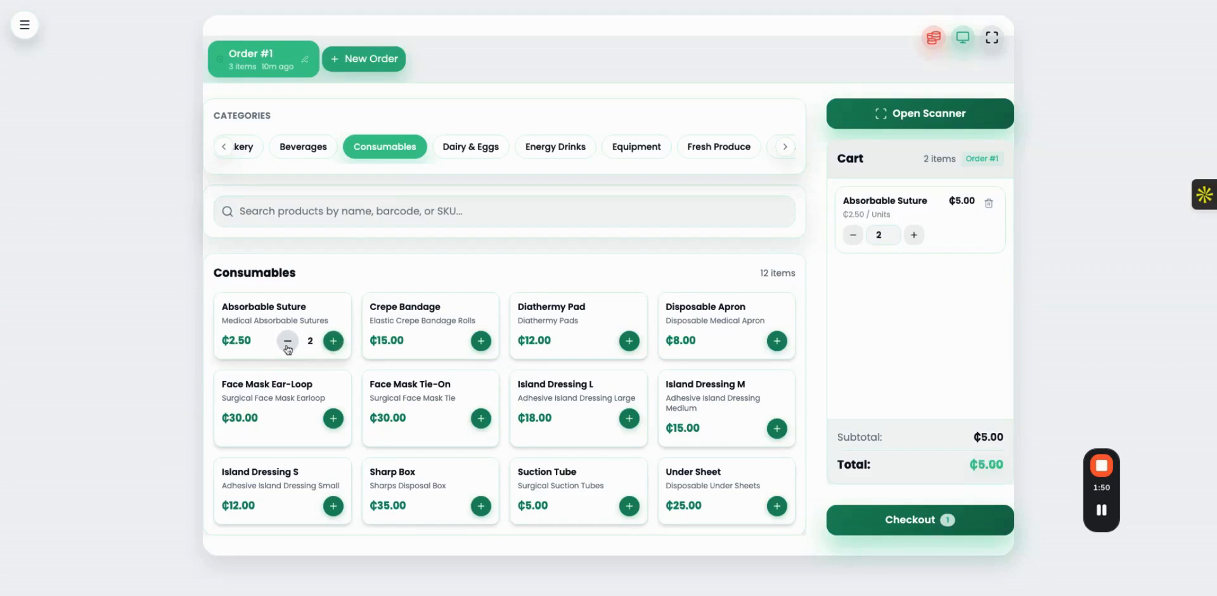
pyautogui.click(287, 341)
pyautogui.click(333, 341)
pyautogui.click(333, 341)
pyautogui.click(333, 340)
pyautogui.click(917, 239)
pyautogui.click(917, 239)
# Set the Absorbable Suture quantity to 10 and add one Crepe Bandage to Order #1
pyautogui.doubleClick(878, 235)
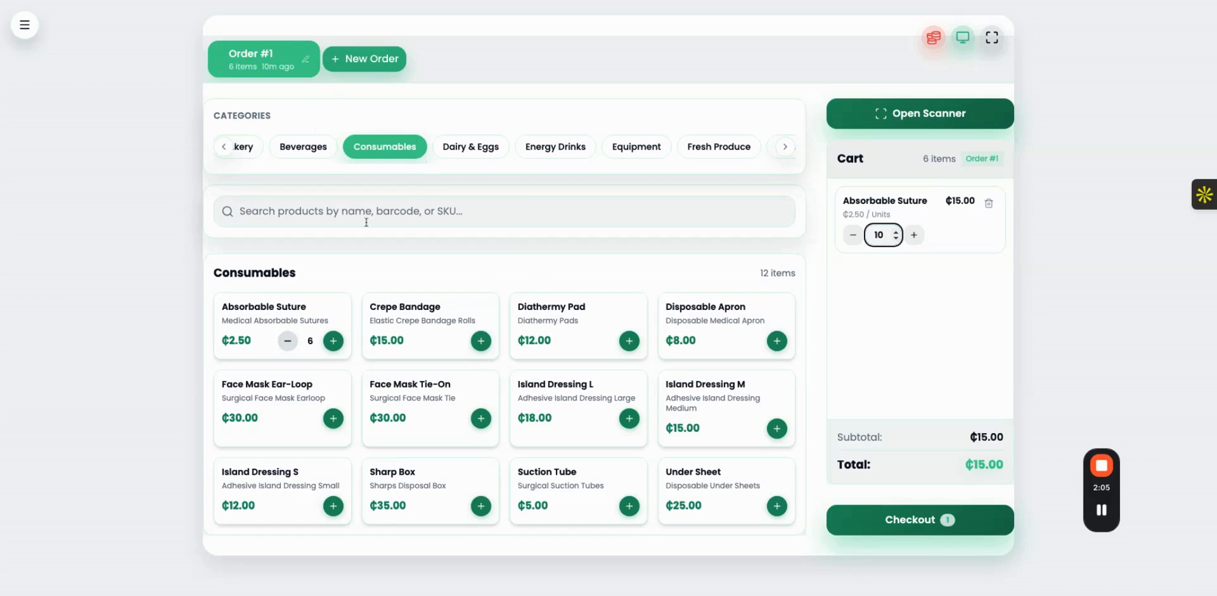
pyautogui.click(863, 317)
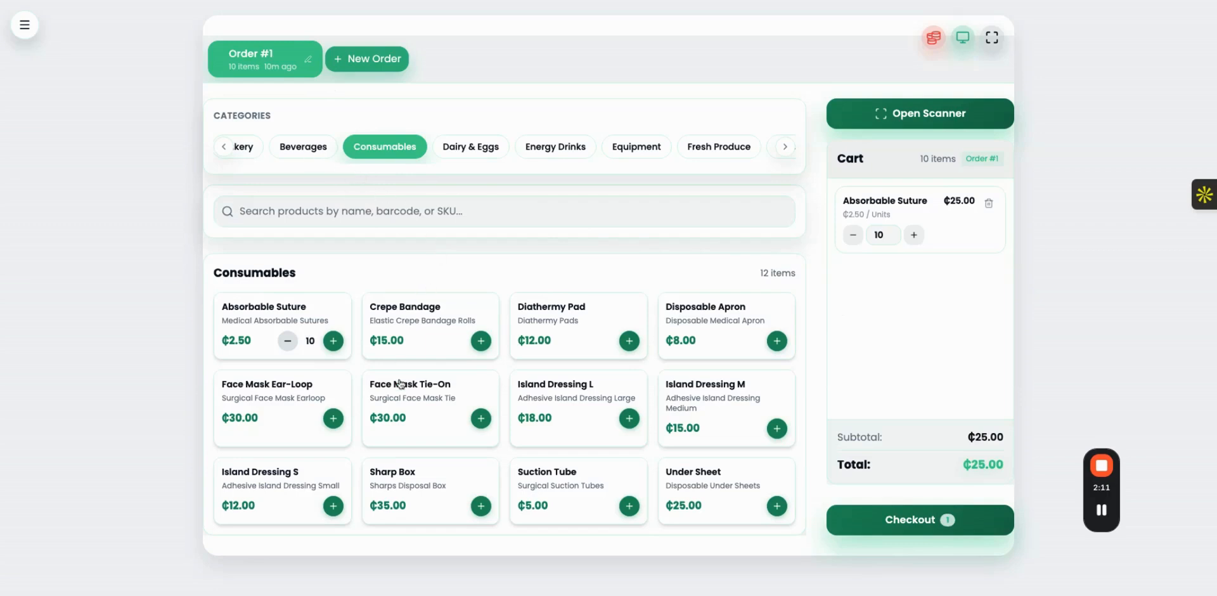
pyautogui.click(415, 338)
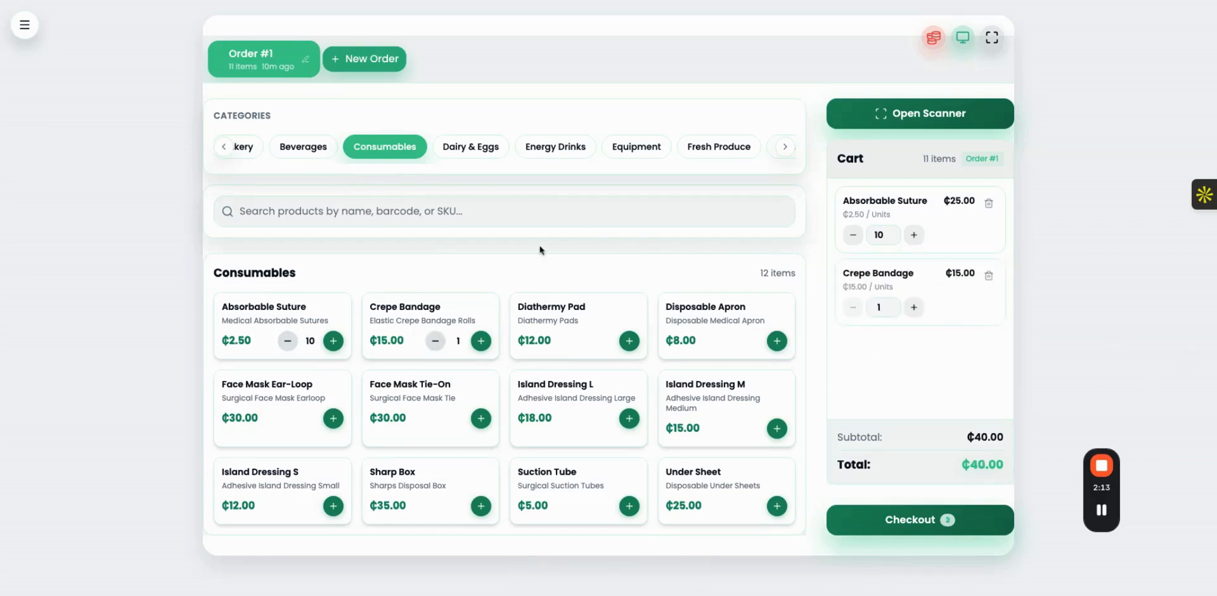
# Create a second order with one Crepe Bandage, one Diathermy Pad and one Island Dressing L, and compare its cart with Order #1
pyautogui.click(359, 61)
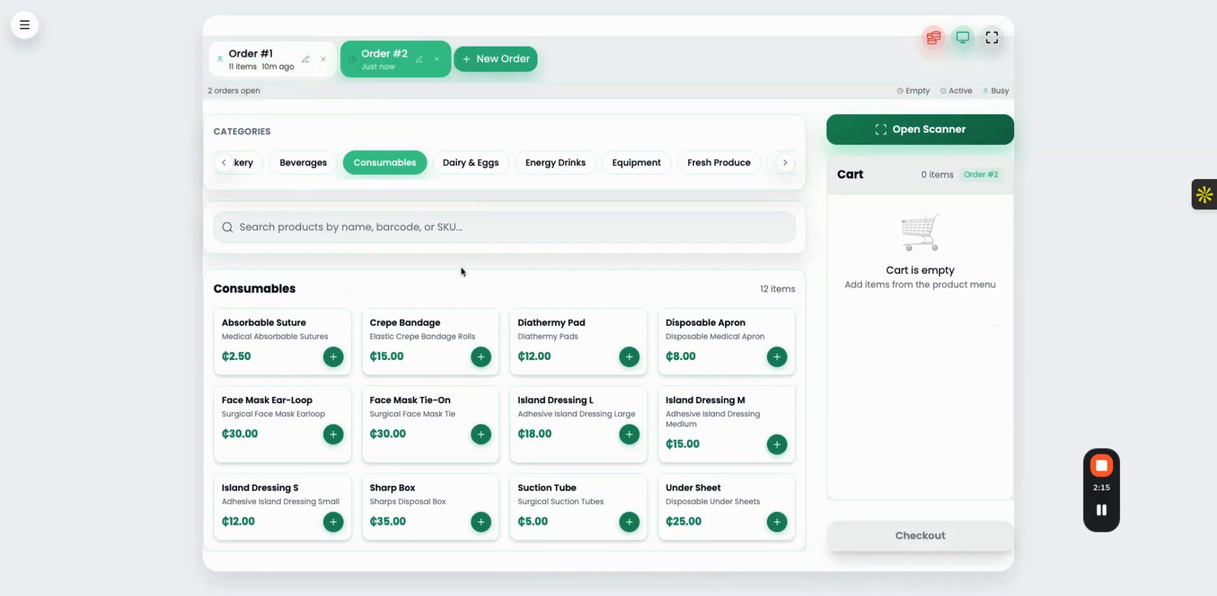
pyautogui.click(441, 370)
pyautogui.click(543, 334)
pyautogui.click(573, 399)
pyautogui.click(277, 72)
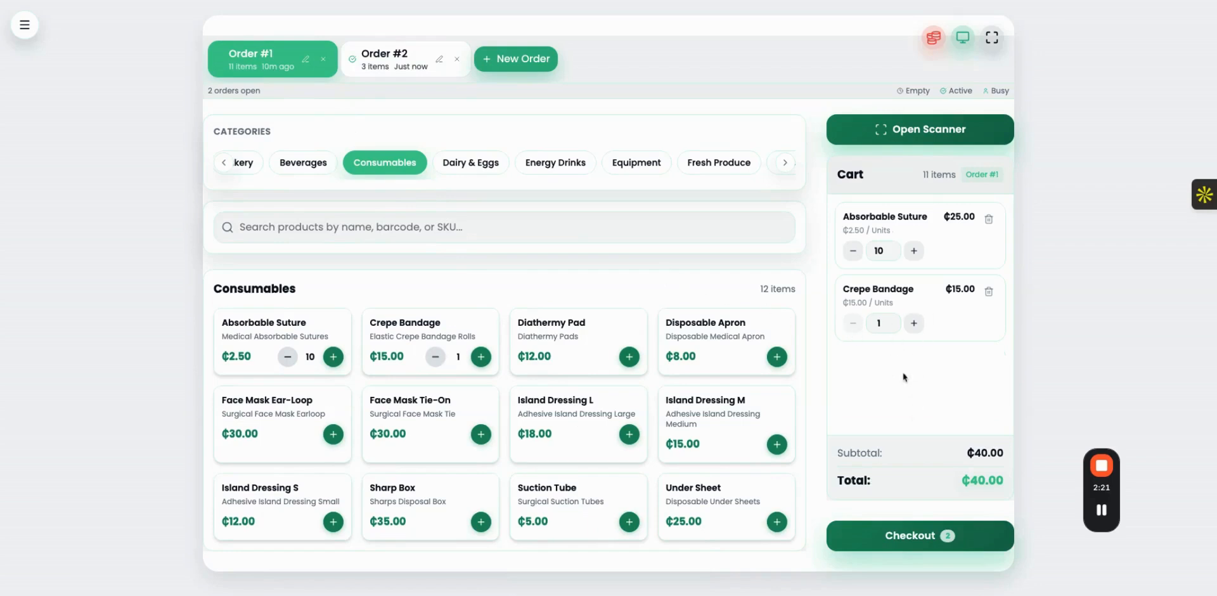
pyautogui.click(381, 67)
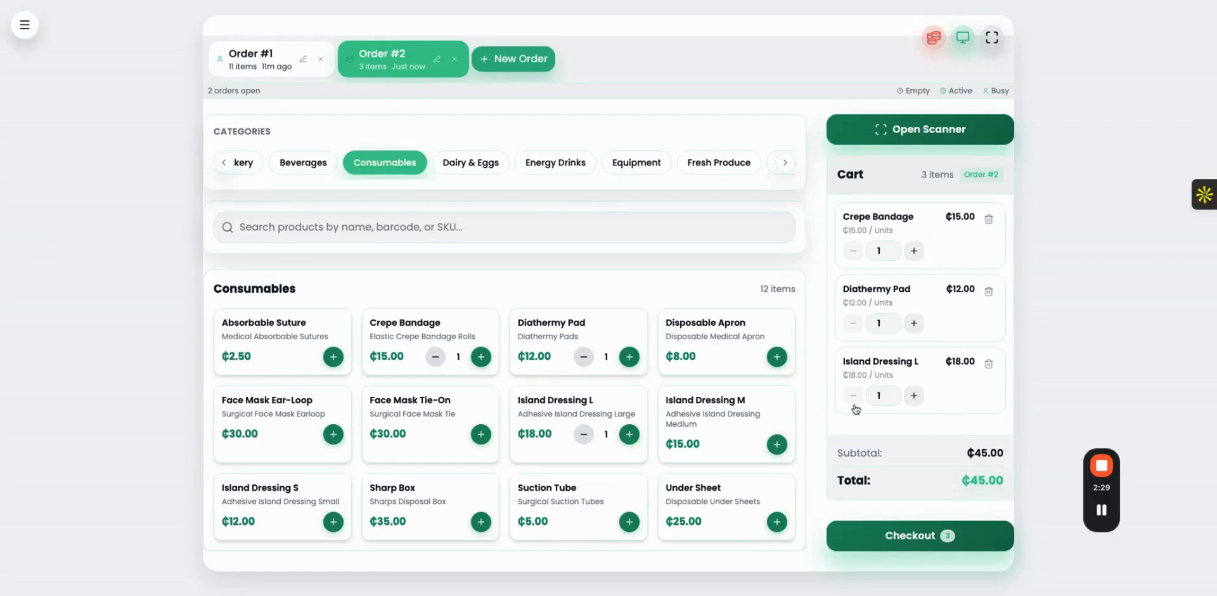
# Create a third order with one Crepe Bandage, one Diathermy Pad and one Disposable Apron
pyautogui.click(535, 70)
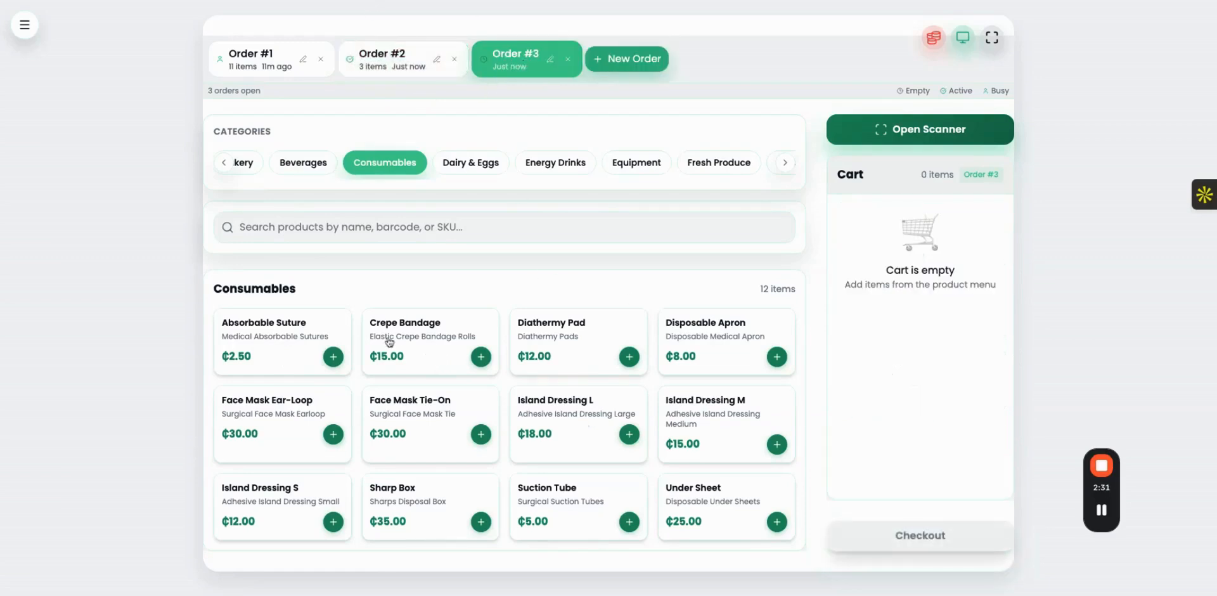
pyautogui.click(481, 356)
pyautogui.click(629, 356)
pyautogui.click(777, 356)
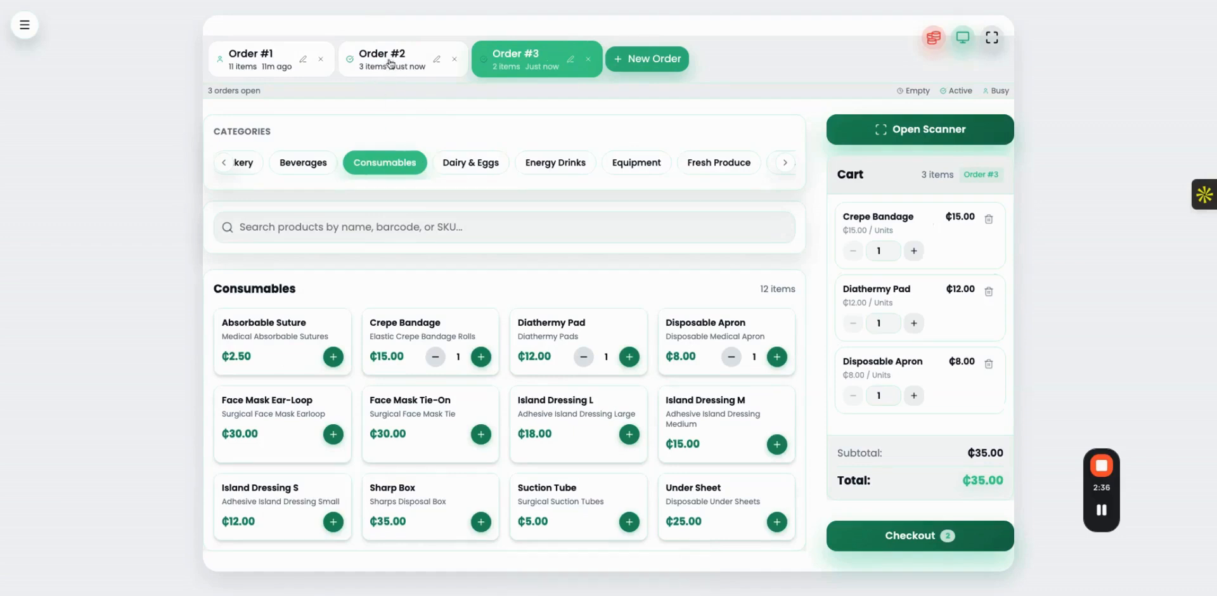
# Check out Order #2 as a cash sale with 50.00 received from the customer, and complete the payment
pyautogui.click(390, 64)
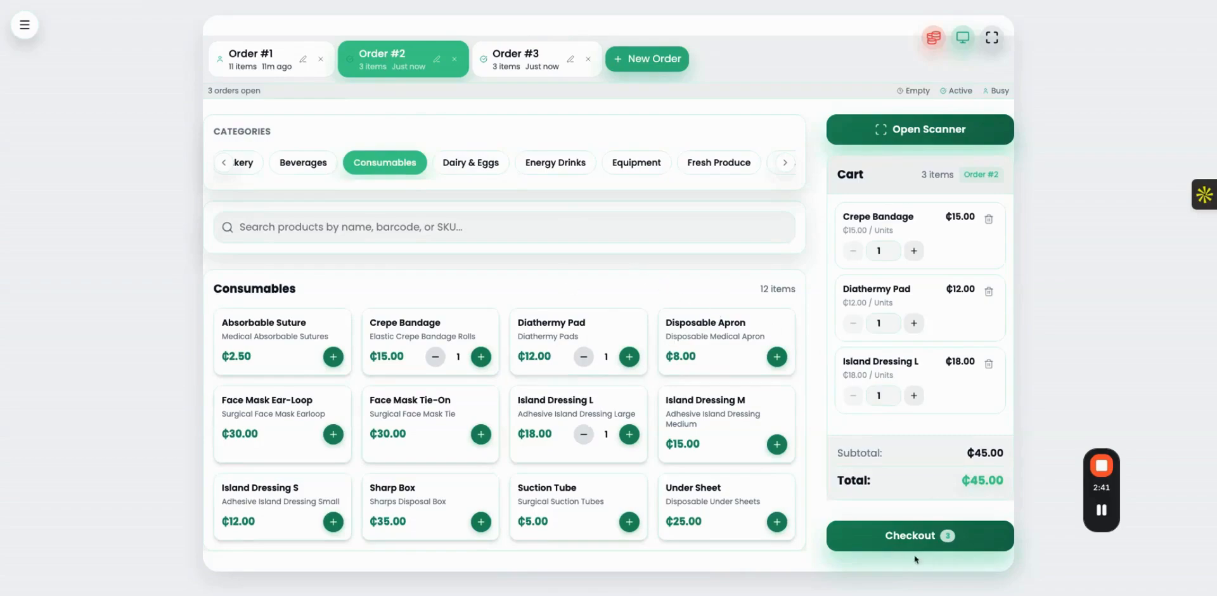
pyautogui.click(906, 539)
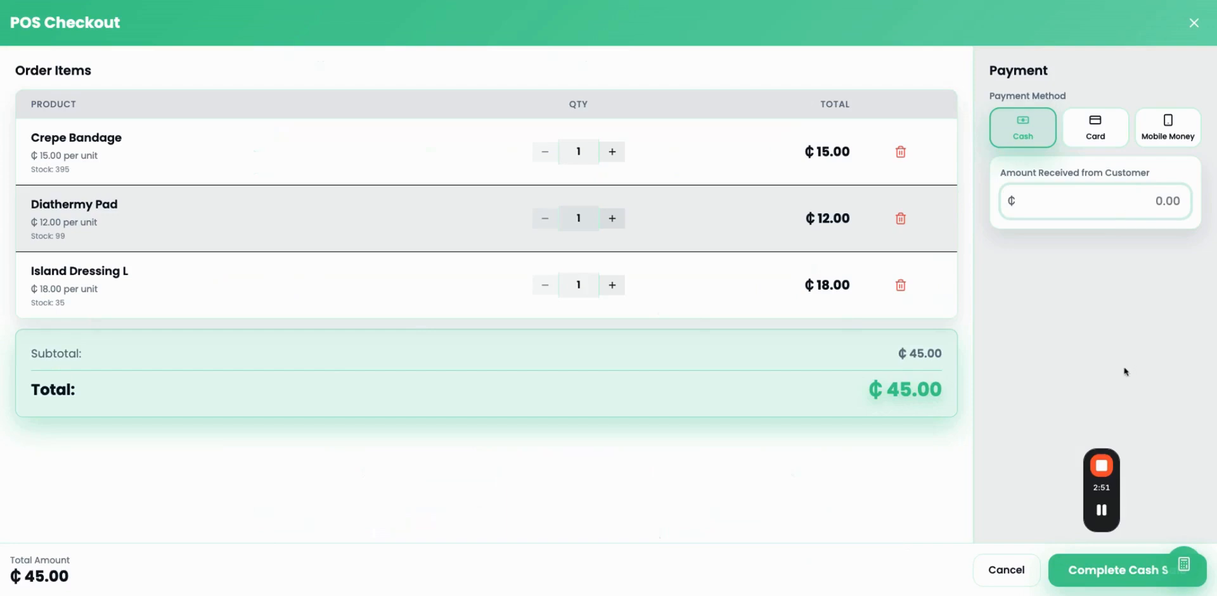
pyautogui.moveTo(1105, 482); pyautogui.dragTo(999, 474)
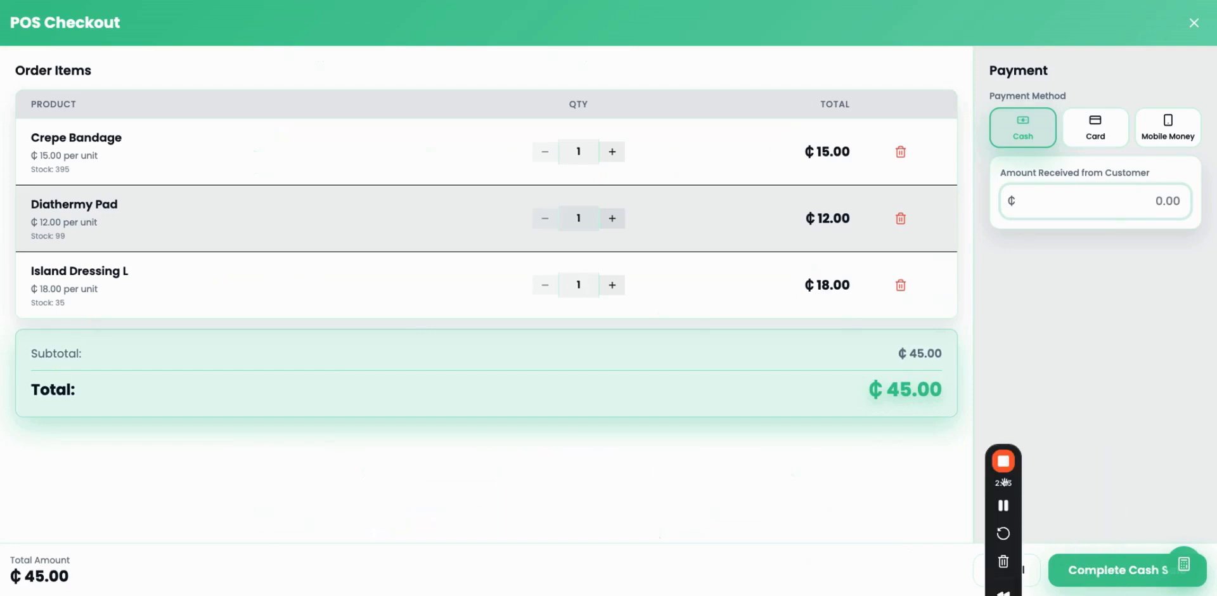
pyautogui.click(1145, 198)
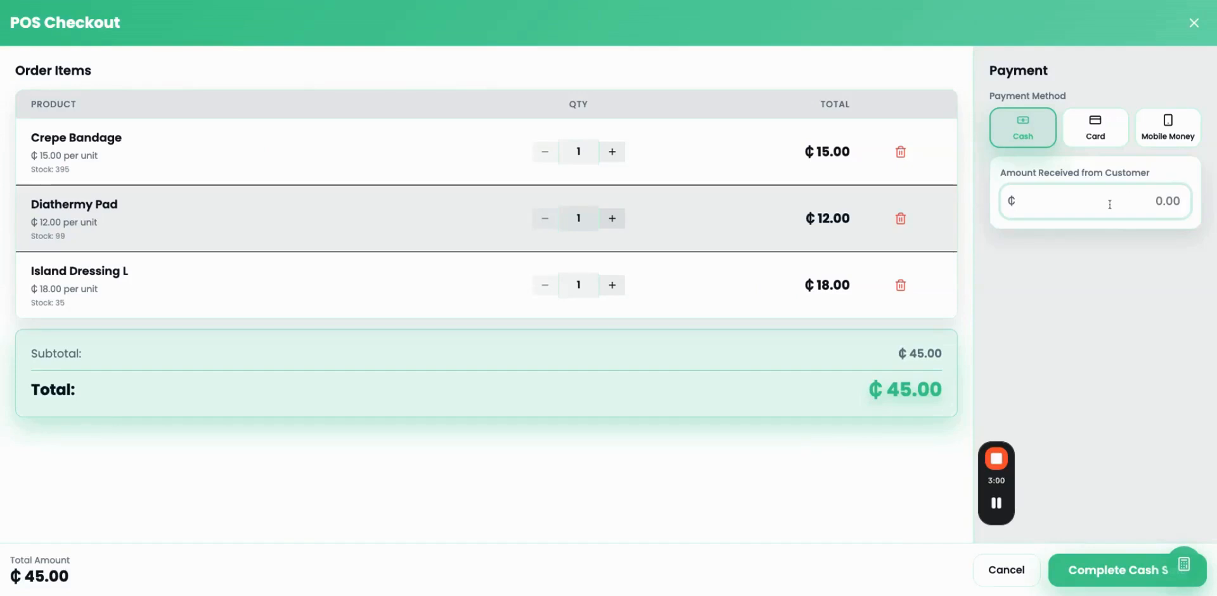
pyautogui.write('50')
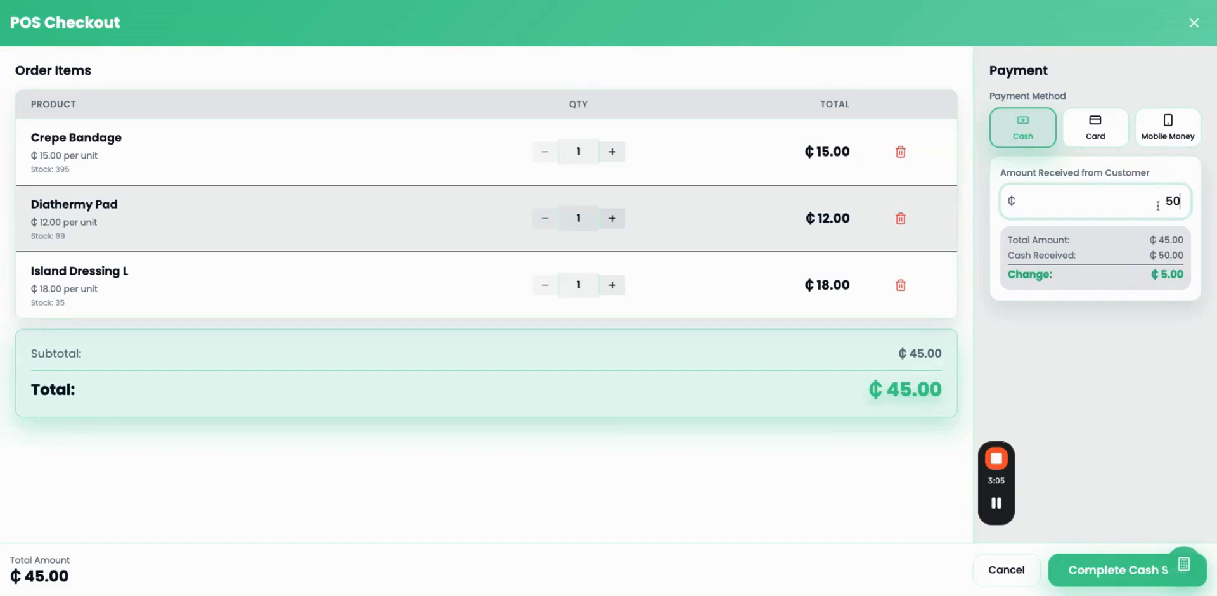
pyautogui.press('BackSpace')
pyautogui.press('BackSpace')
pyautogui.write('45')
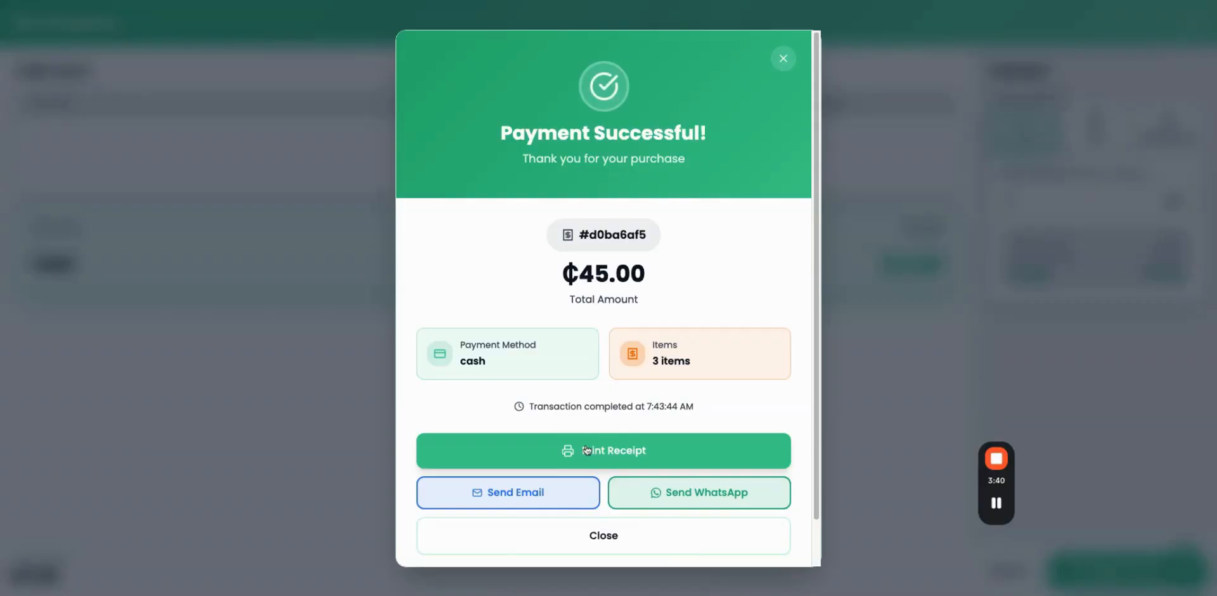
# Send the sale's receipt by email, filling in the customer's email address
pyautogui.scroll(-1, 601, 386)
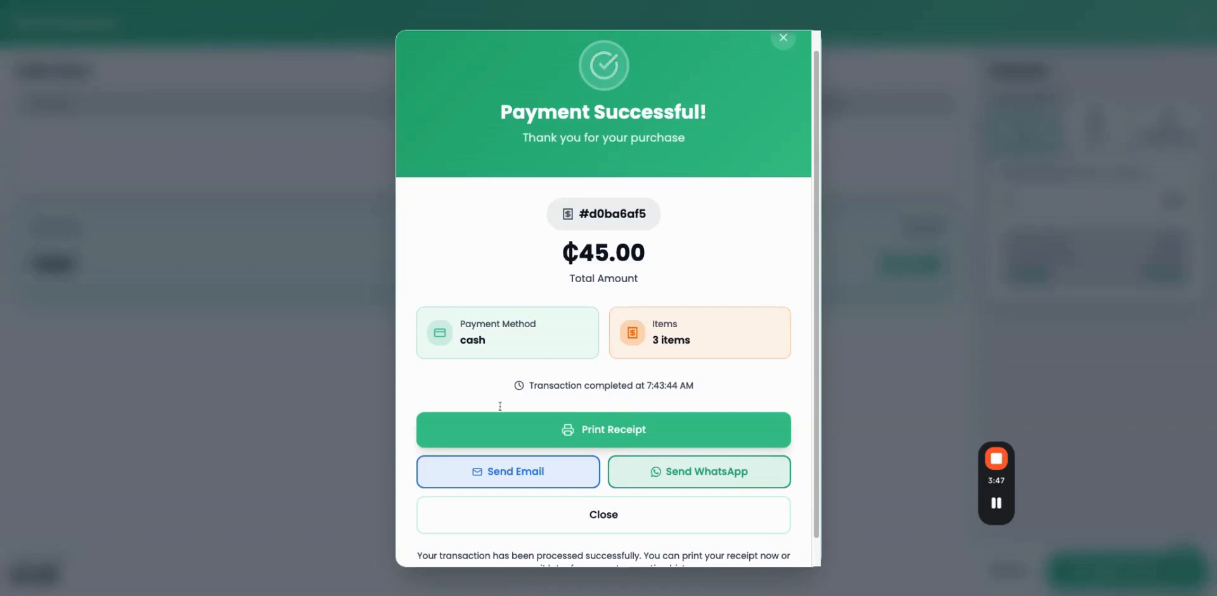
pyautogui.click(518, 480)
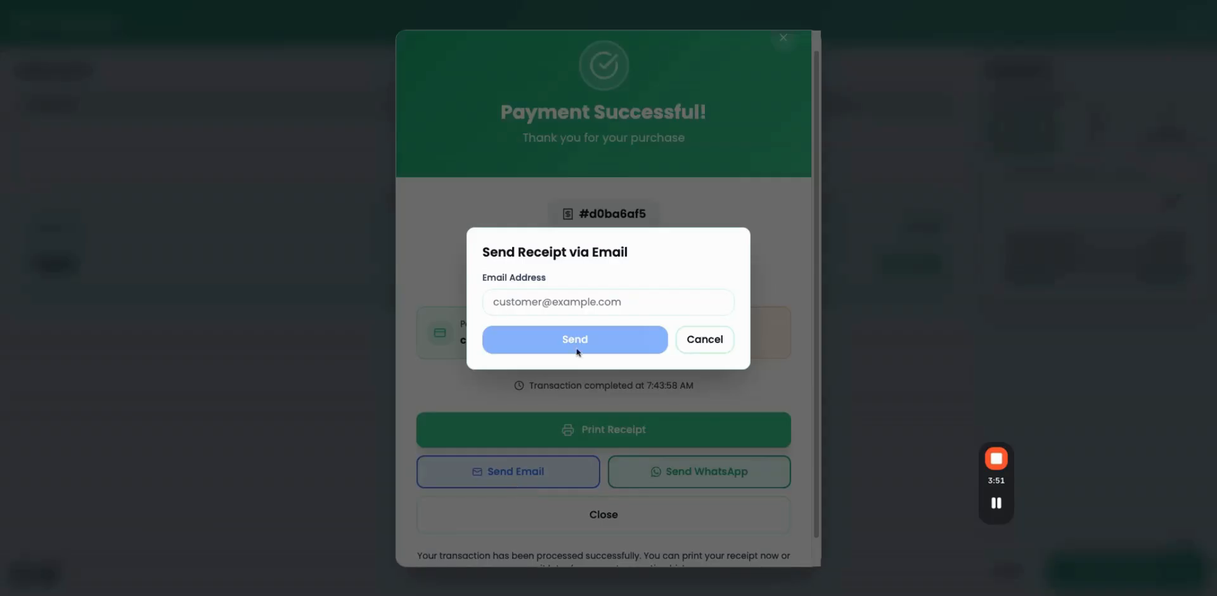
pyautogui.click(568, 307)
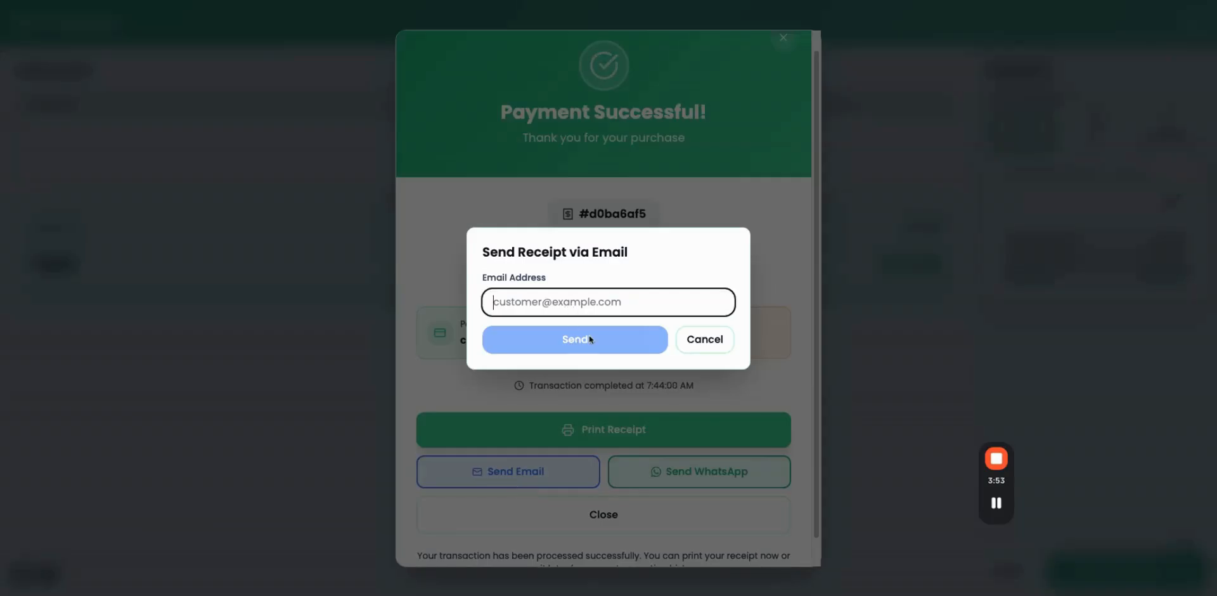
pyautogui.click(559, 336)
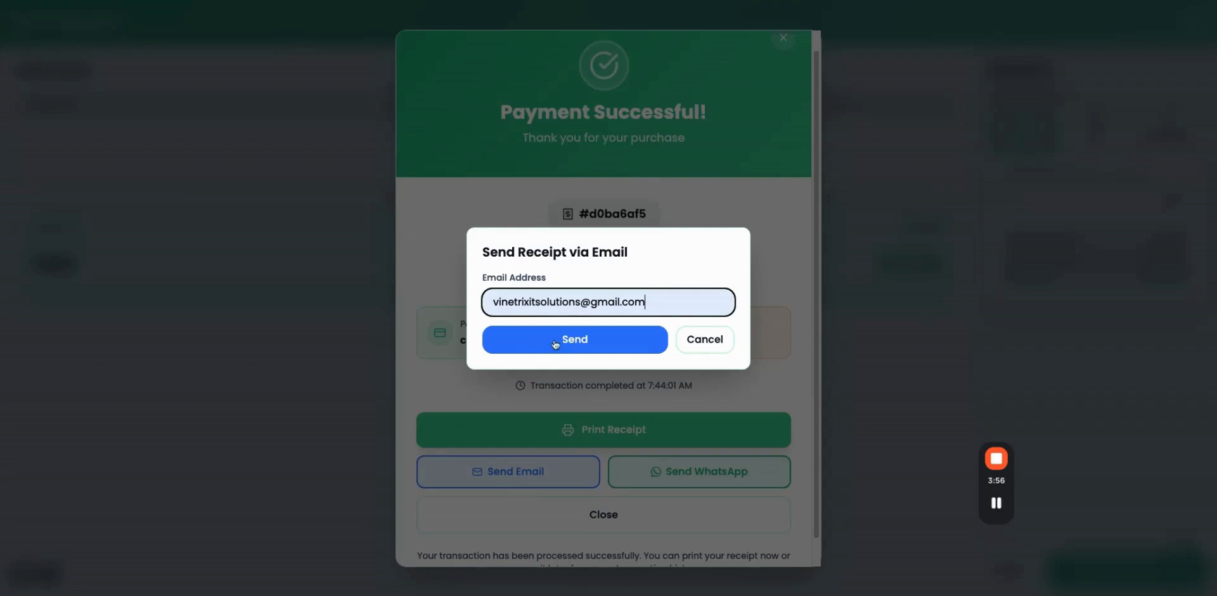
pyautogui.click(555, 343)
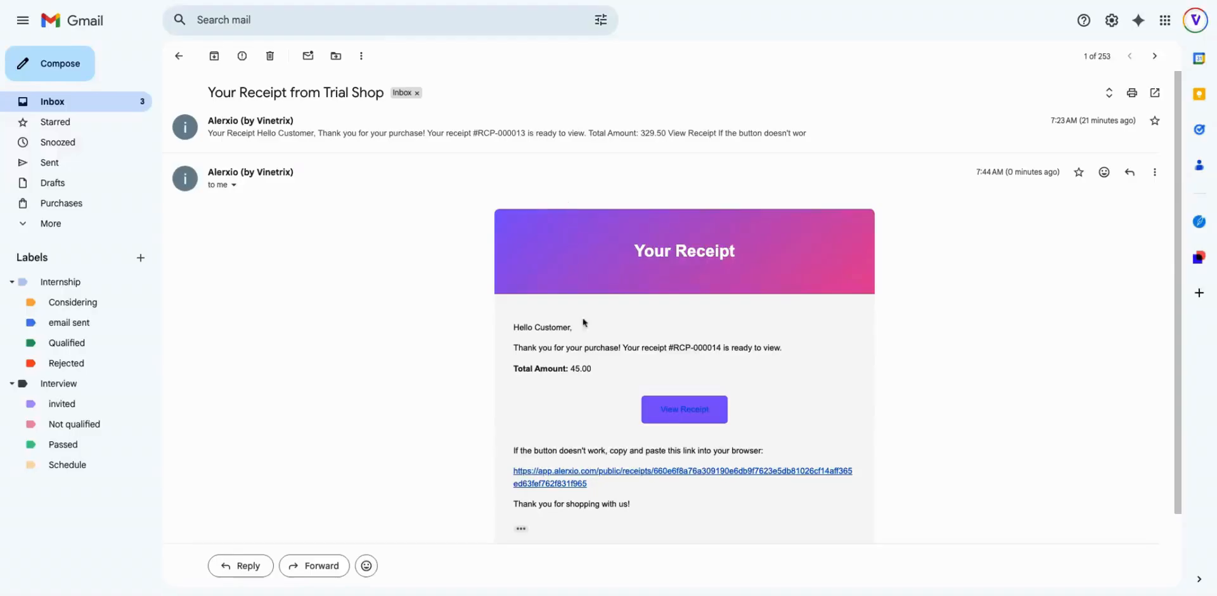
# In Gmail, open the receipt link in the Trial Shop email and request a print of the receipt
pyautogui.click(653, 476)
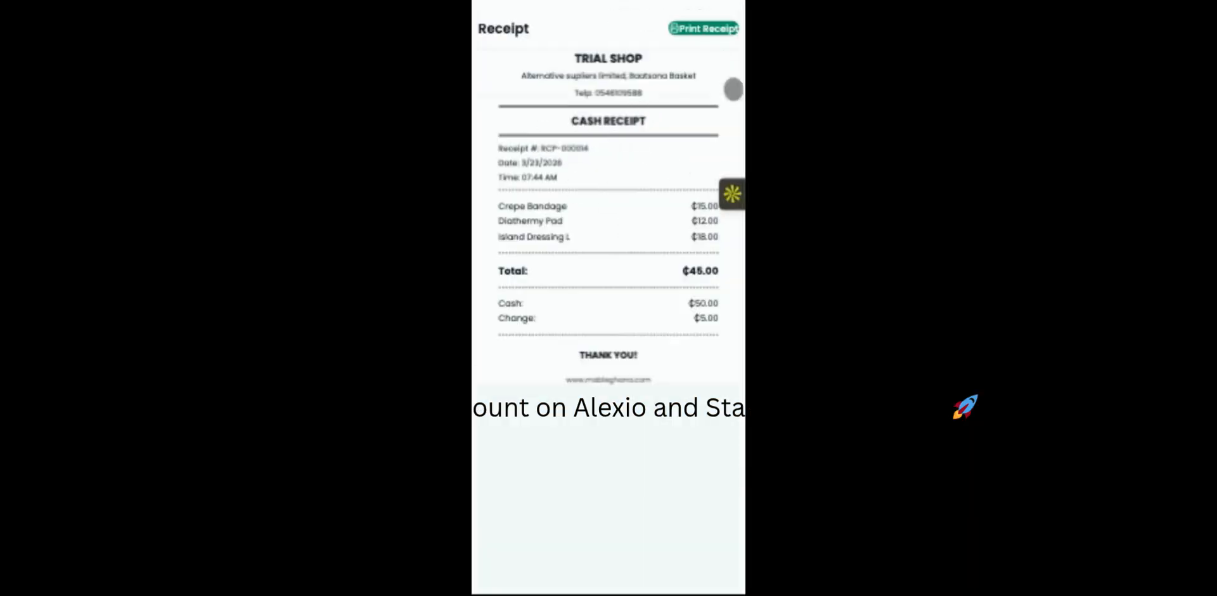
pyautogui.click(719, 30)
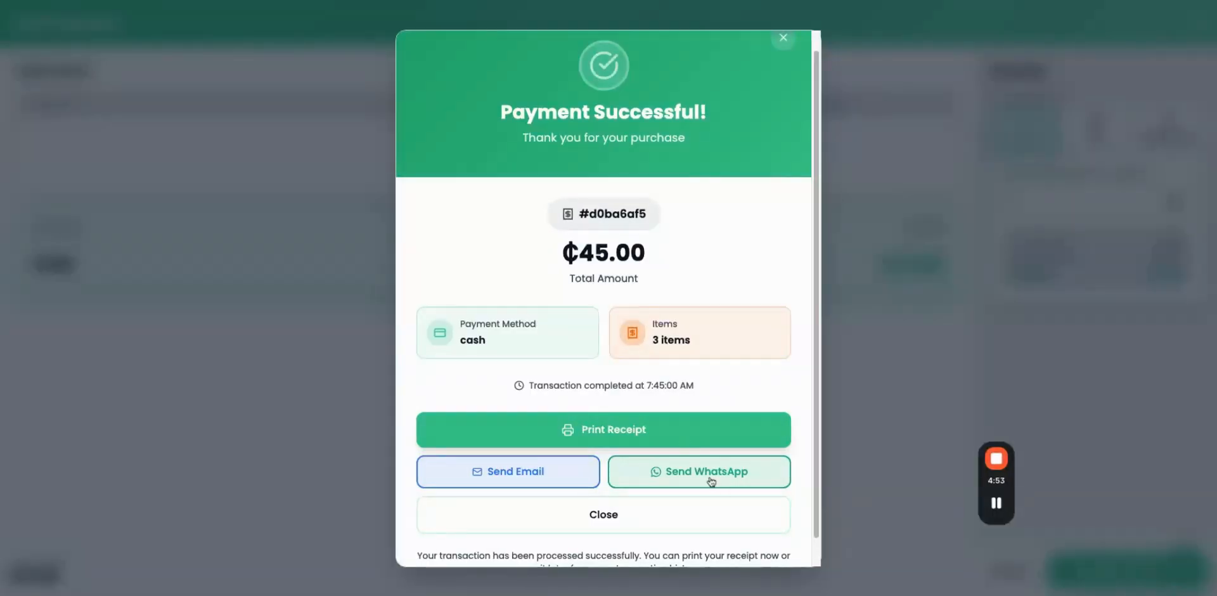
# Back in the POS, open the WhatsApp receipt form, cancel it without sending, and close the payment confirmation
pyautogui.click(711, 481)
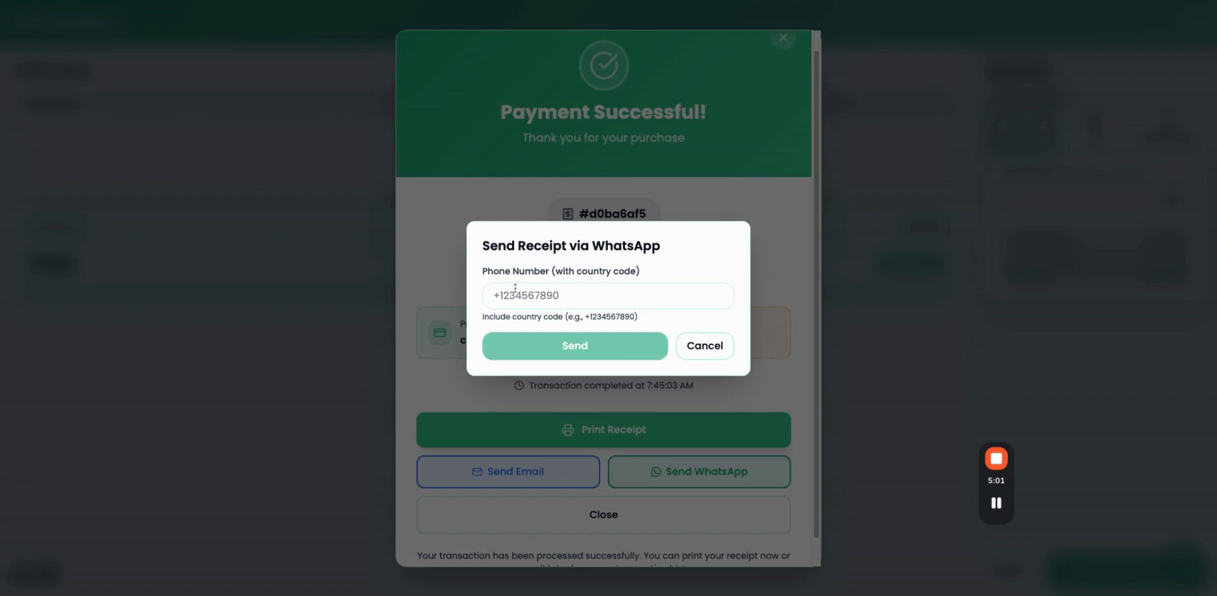
pyautogui.click(565, 294)
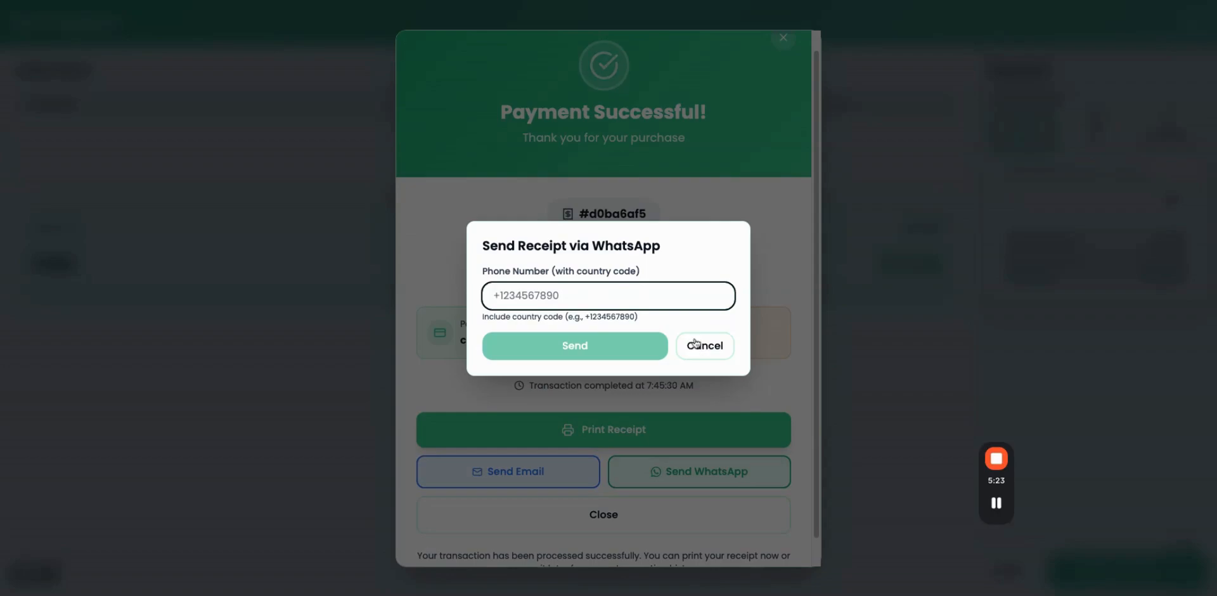
pyautogui.click(782, 45)
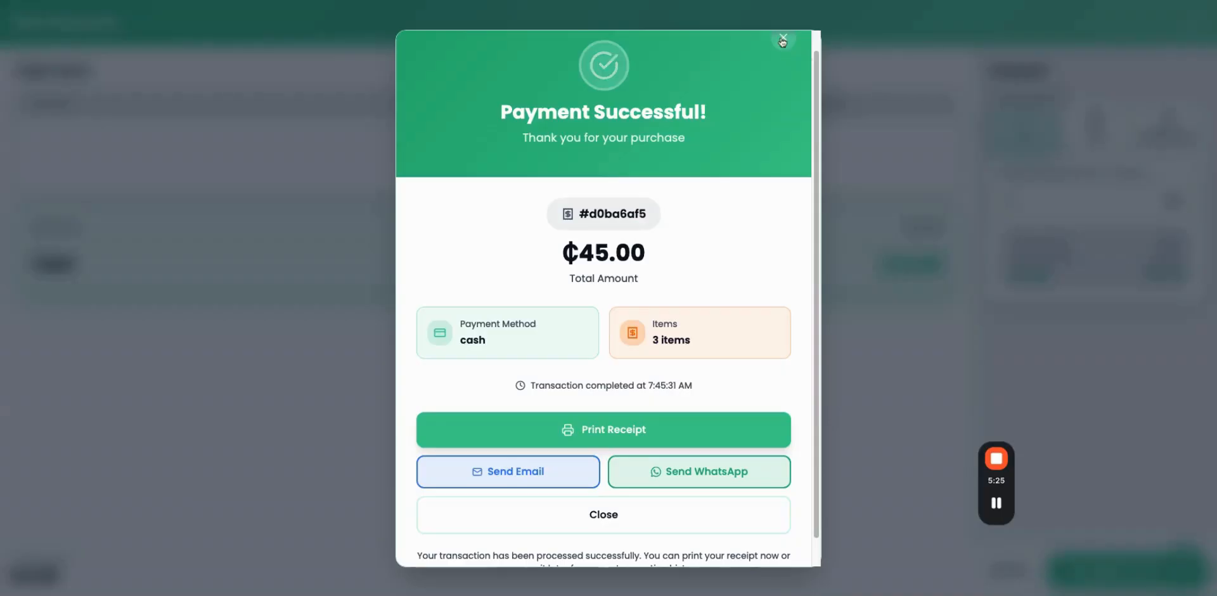
pyautogui.click(782, 40)
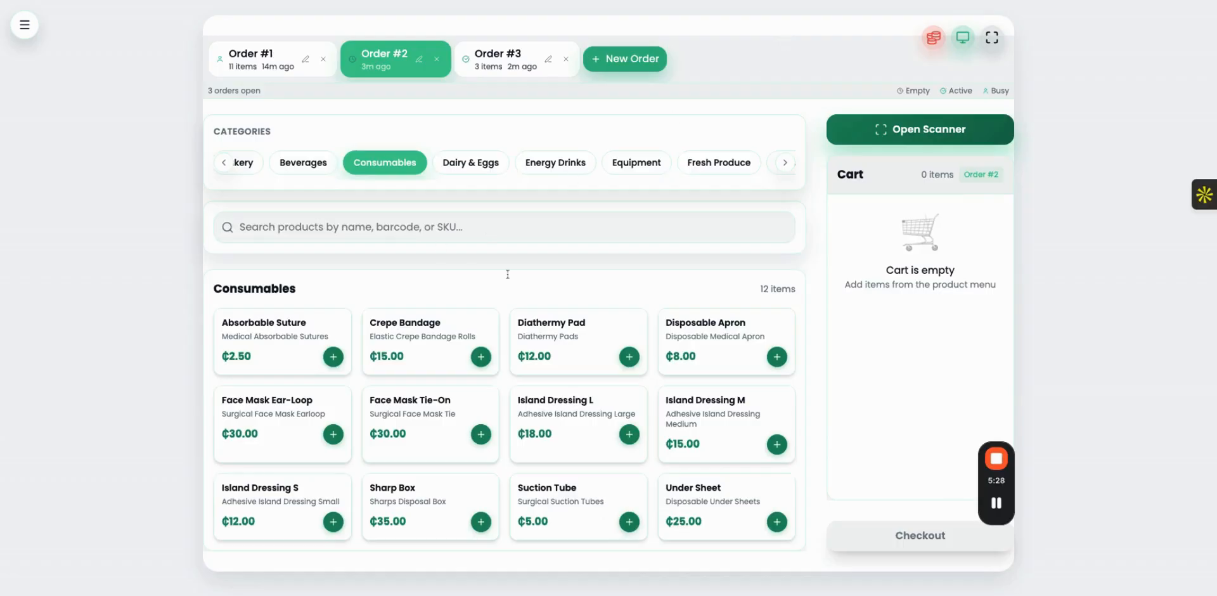